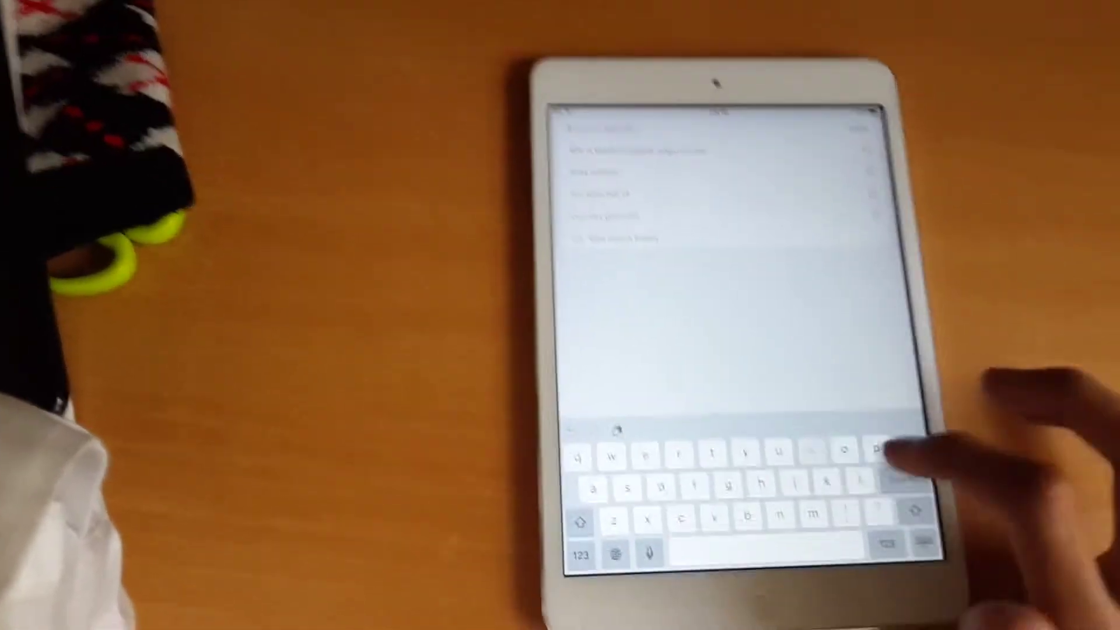
text(ipad)
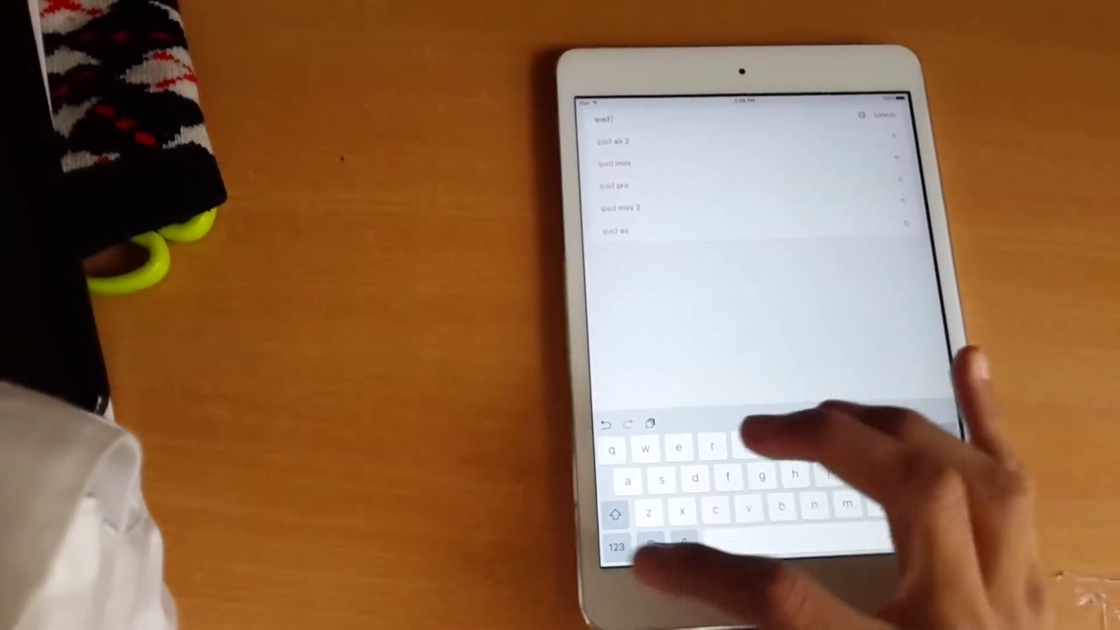
- Search Google for 'ipad 3 specs', then begin editing the query text
click(617, 547)
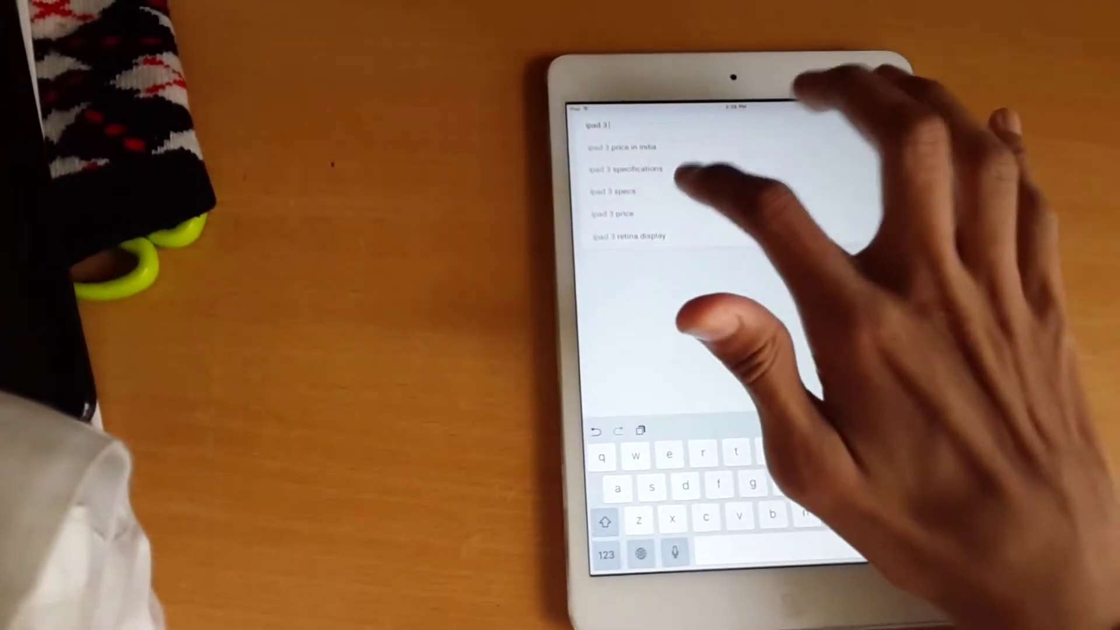
click(603, 183)
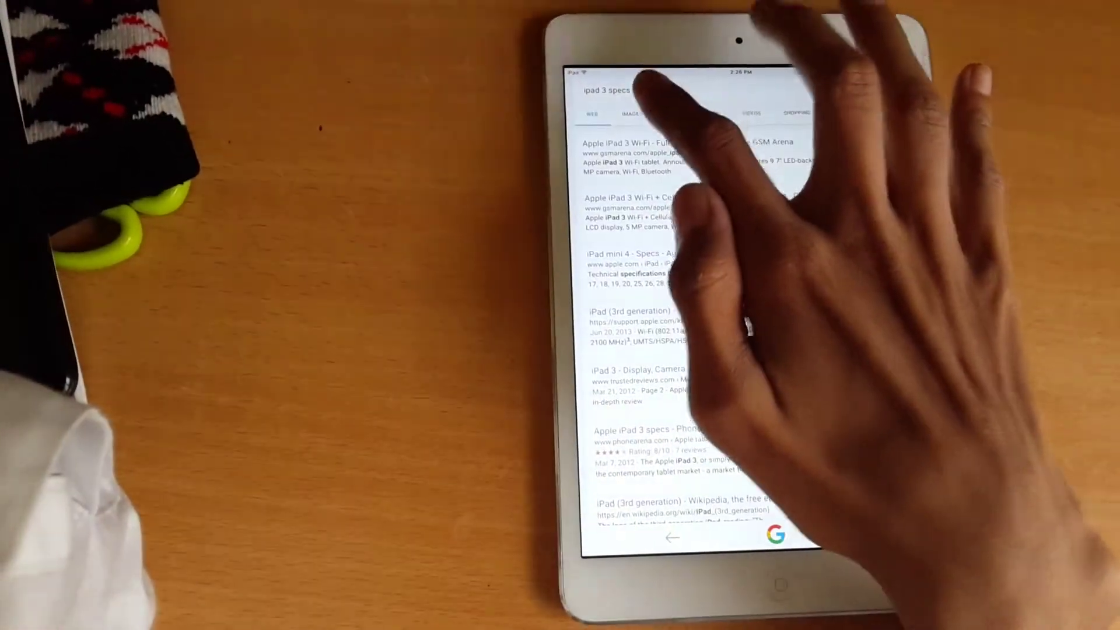
click(604, 83)
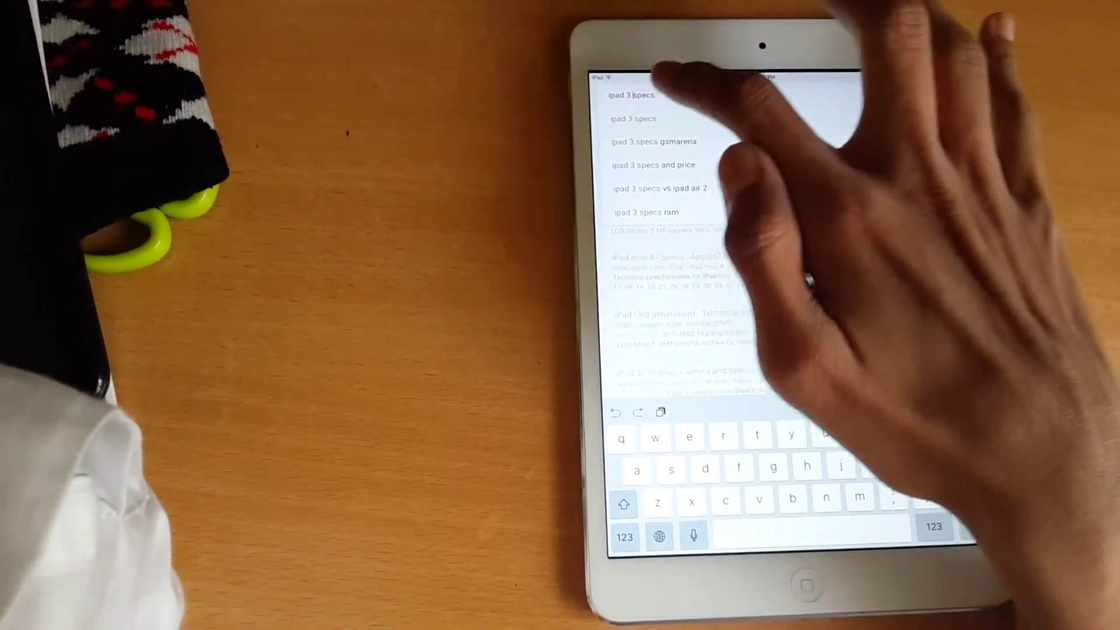
click(653, 95)
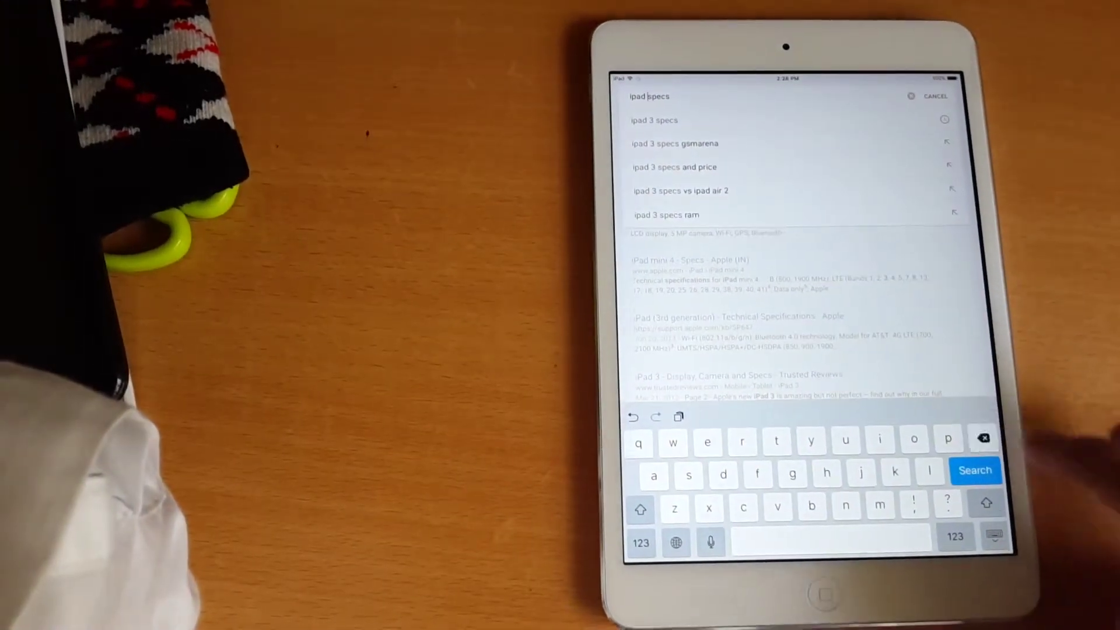
- Search for 'ipad mini 3 specs' and open the GSMArena iPad mini 3 specifications result
click(963, 533)
text(mini)
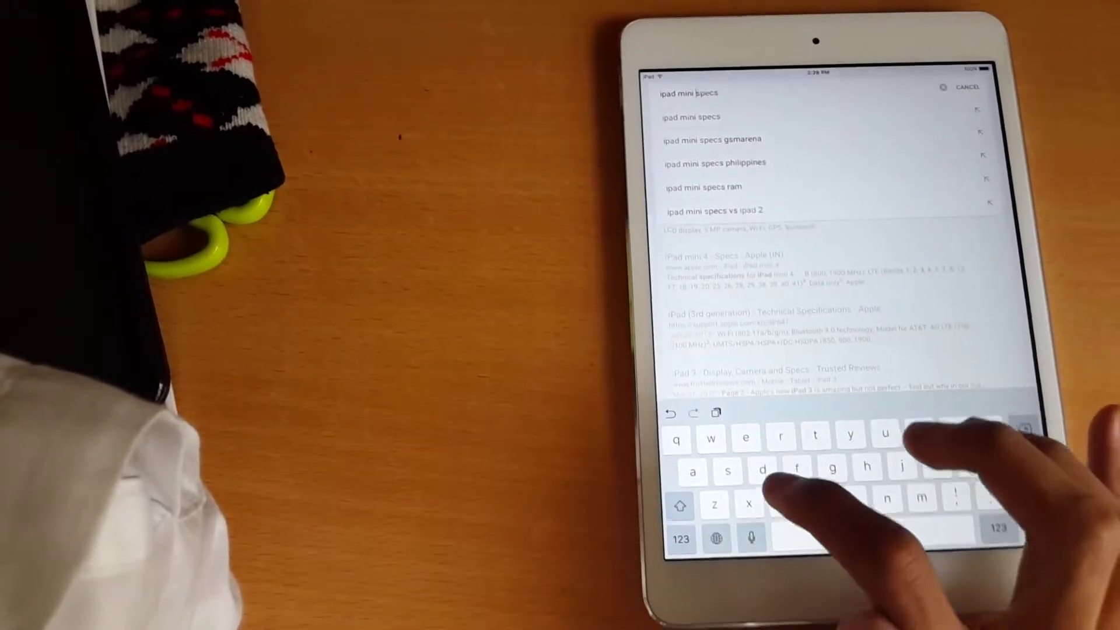
text(3)
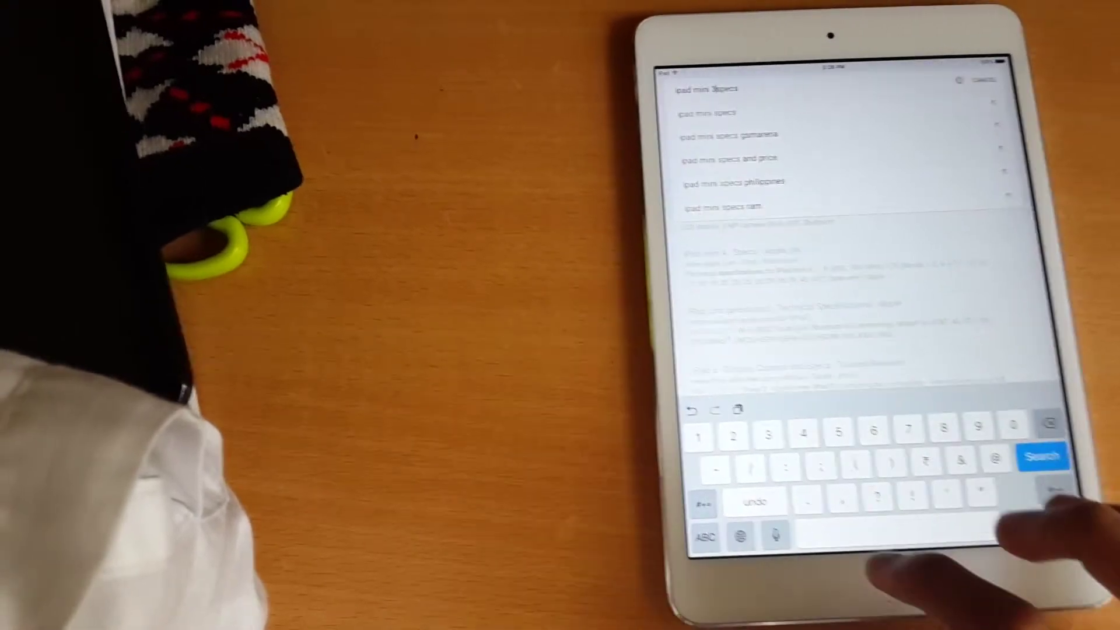
click(1061, 454)
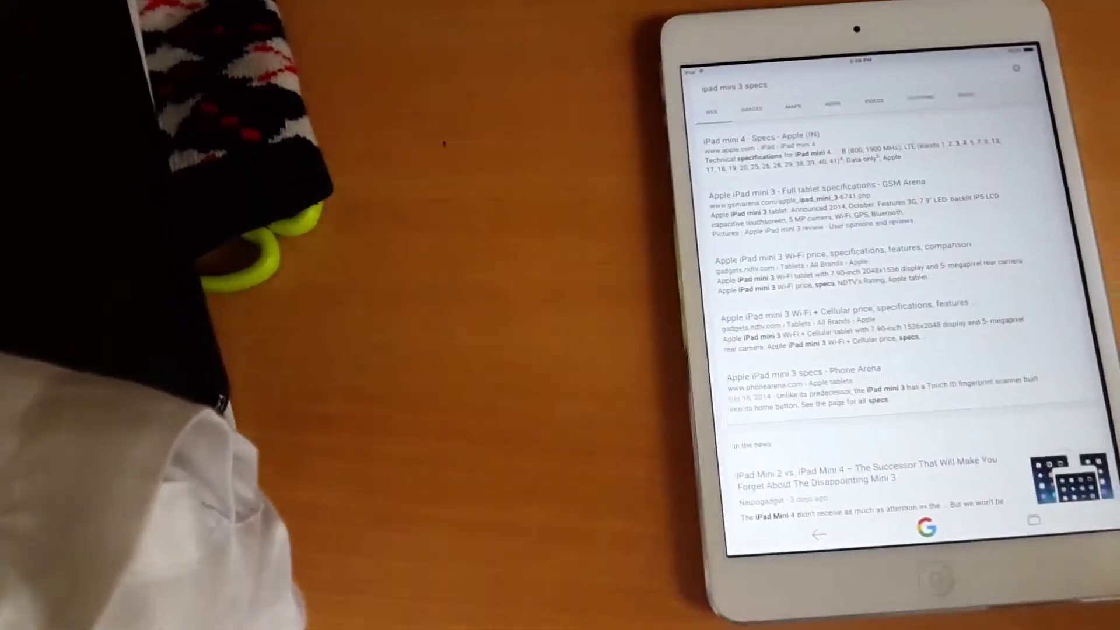
click(829, 191)
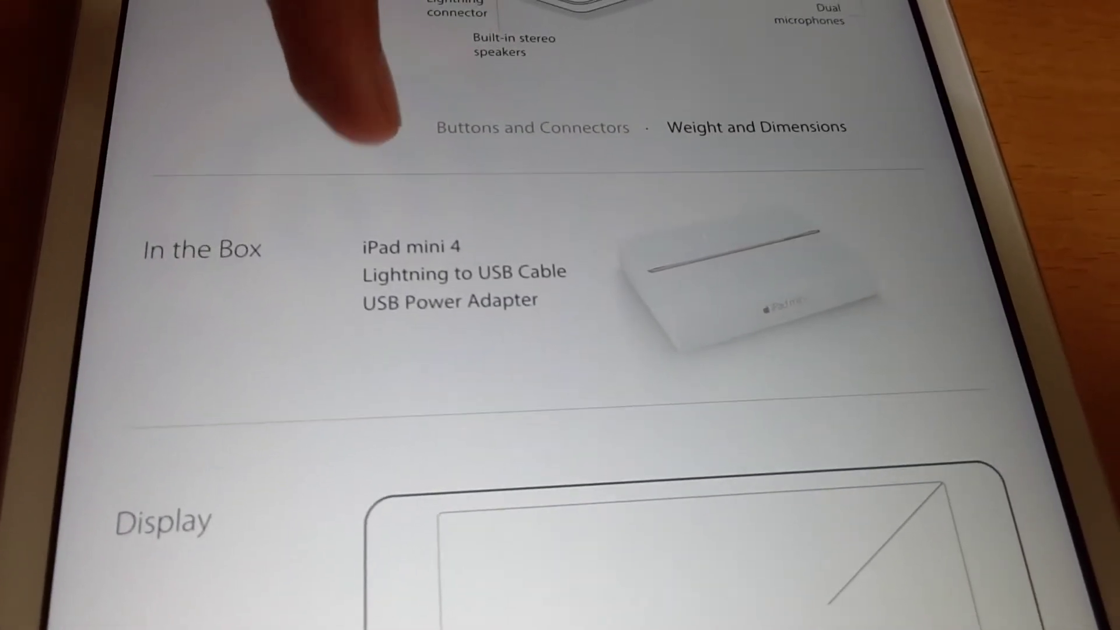
scroll(560, 315, down, 5)
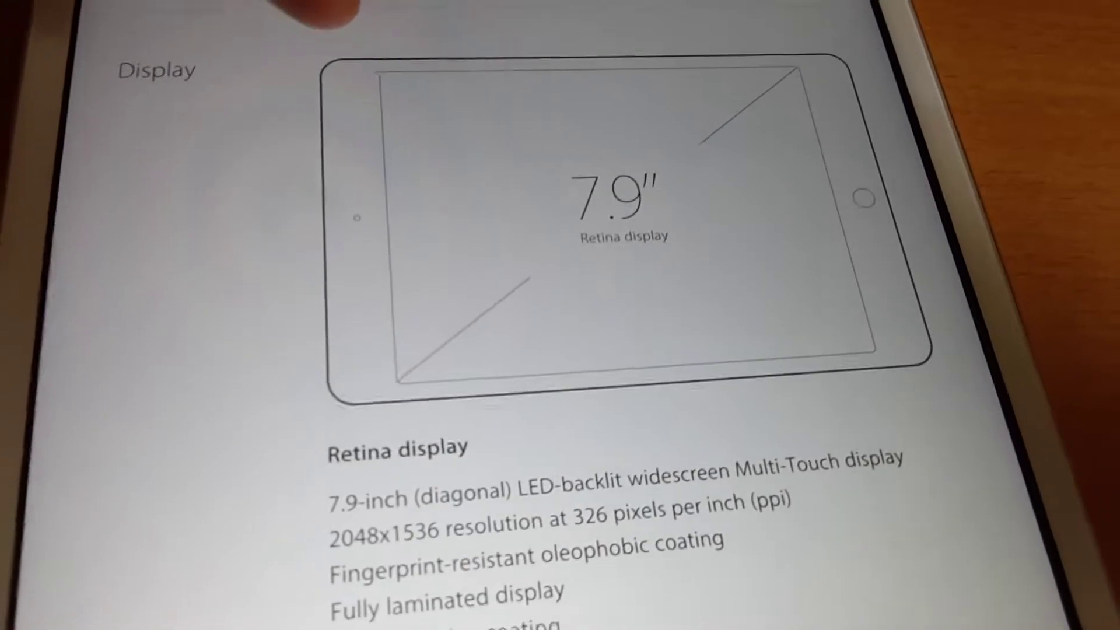
scroll(560, 315, down, 3)
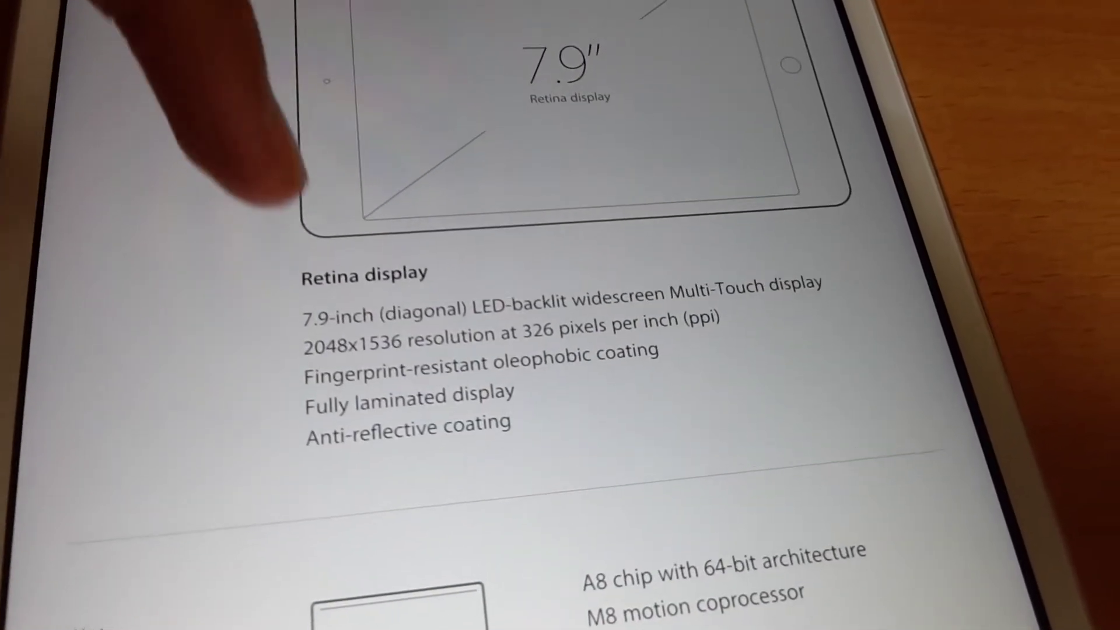
scroll(560, 315, down, 2)
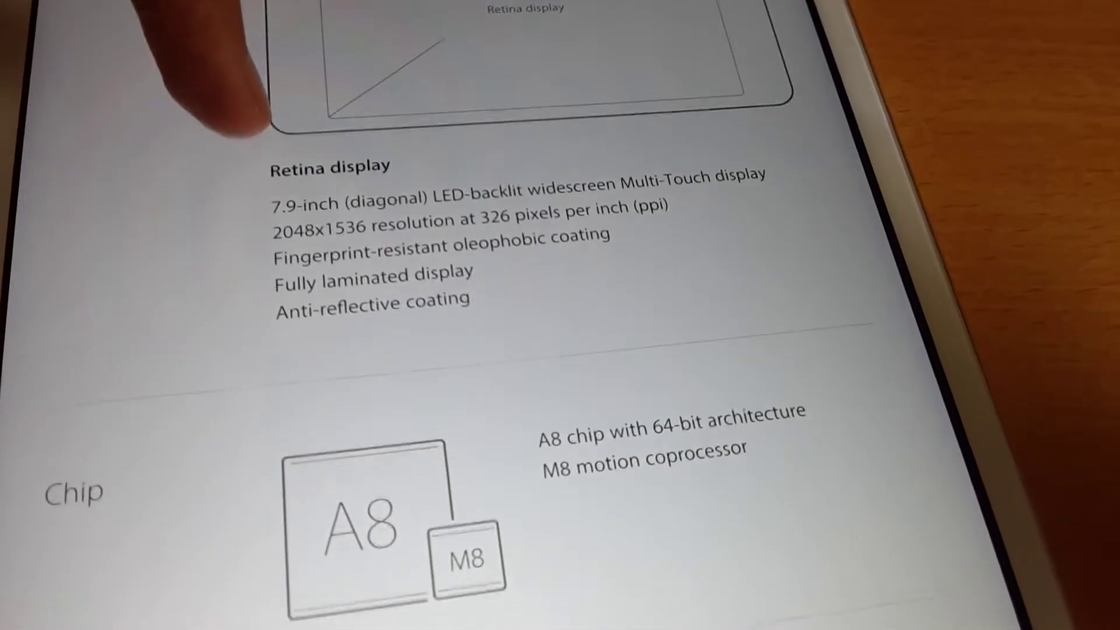
scroll(250, 123, down, 3)
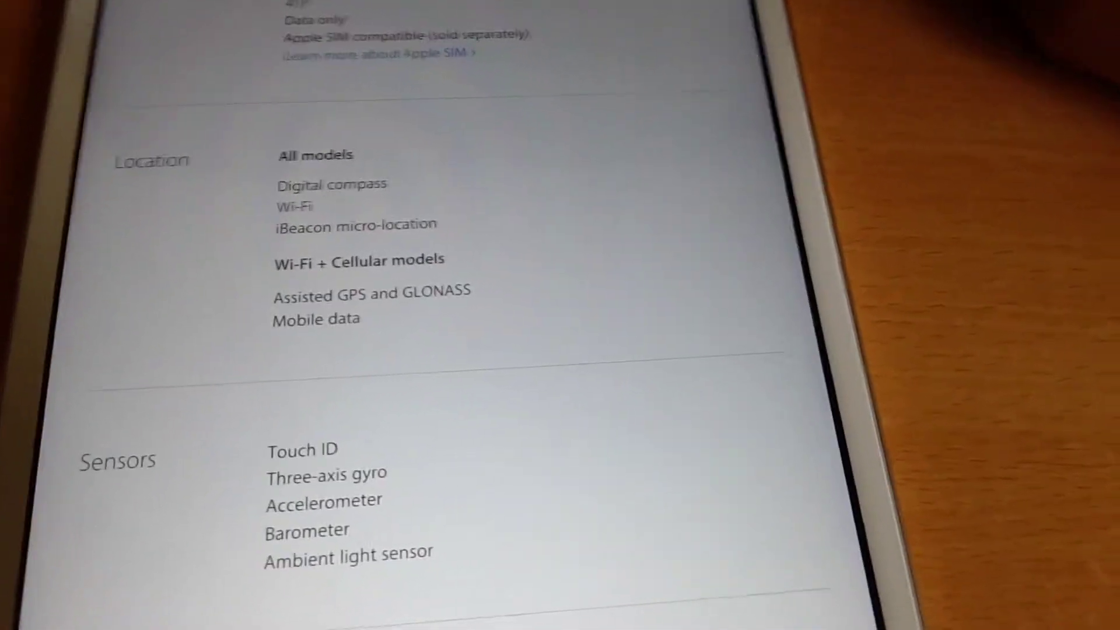
scroll(753, 201, down, 3)
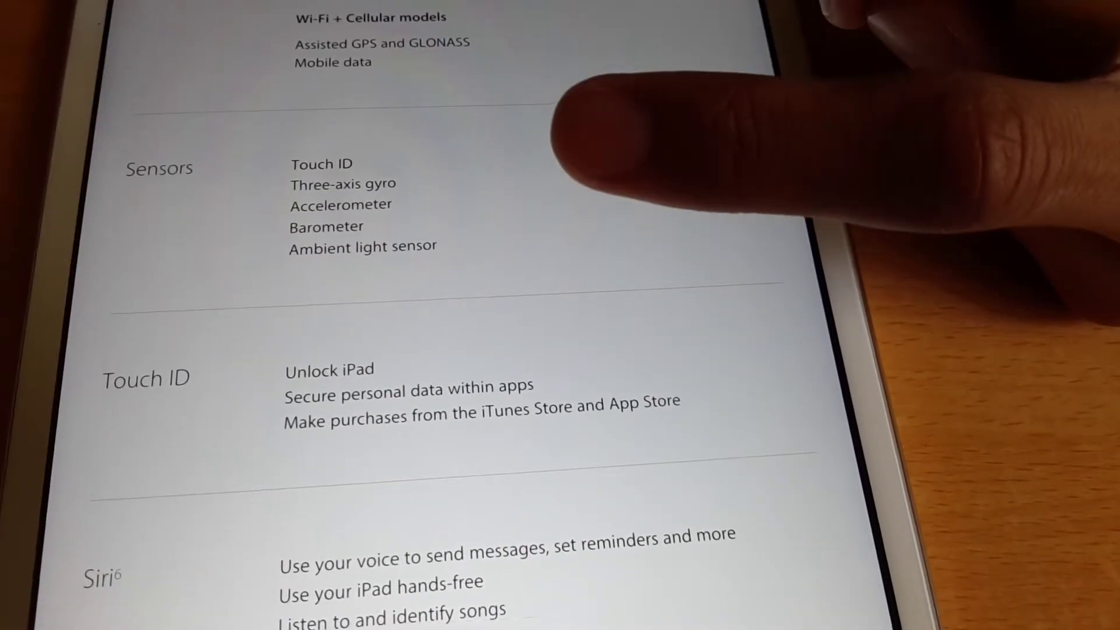
scroll(582, 333, down, 2)
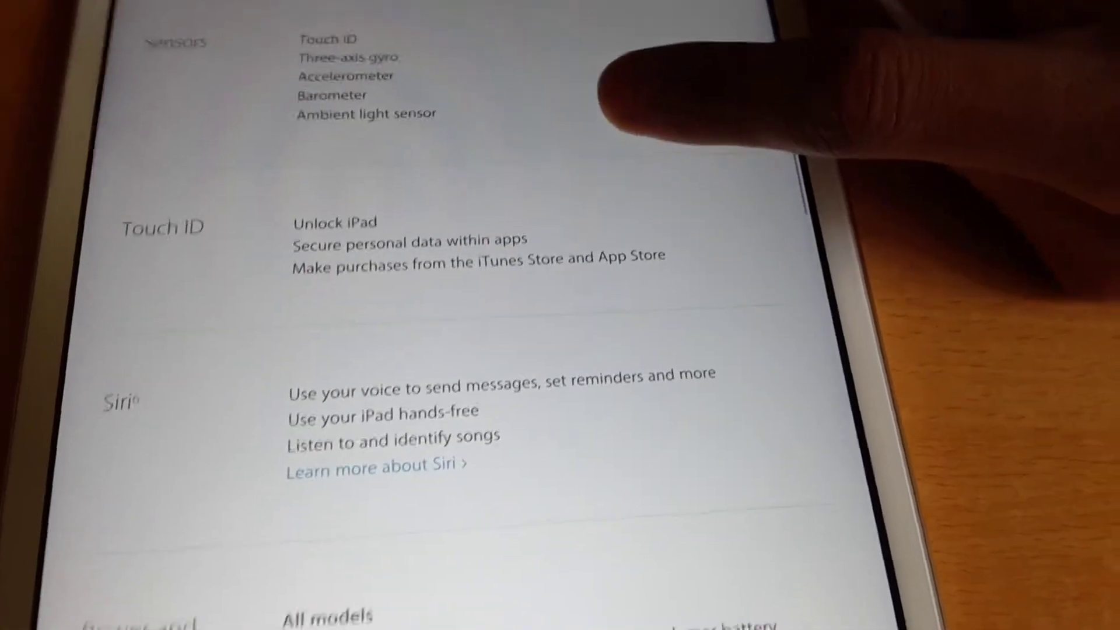
scroll(525, 315, down, 3)
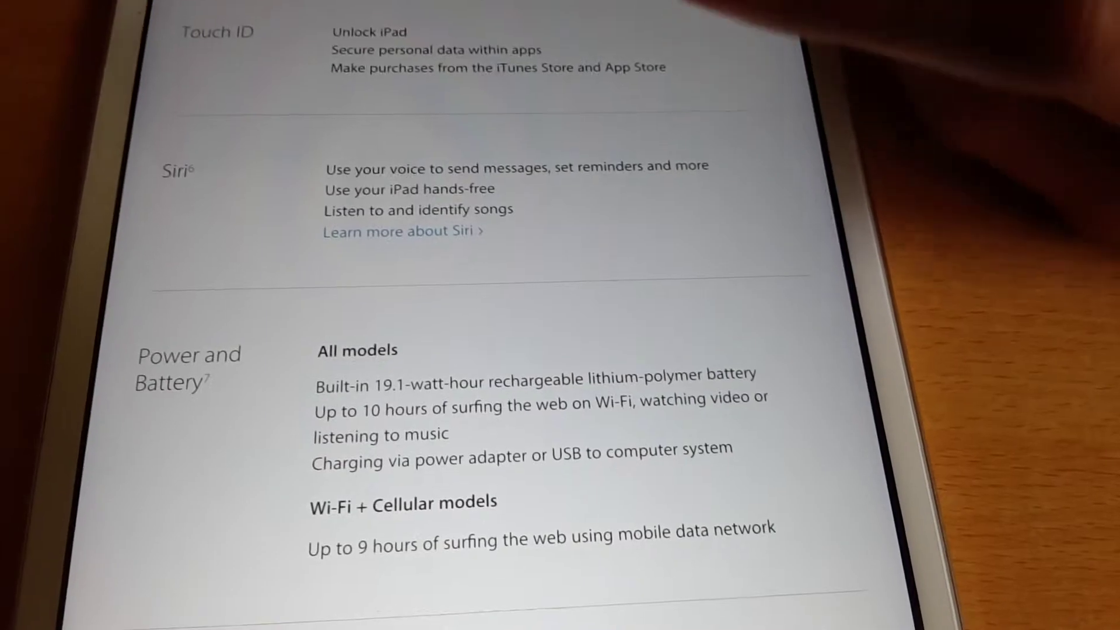
scroll(525, 315, down, 3)
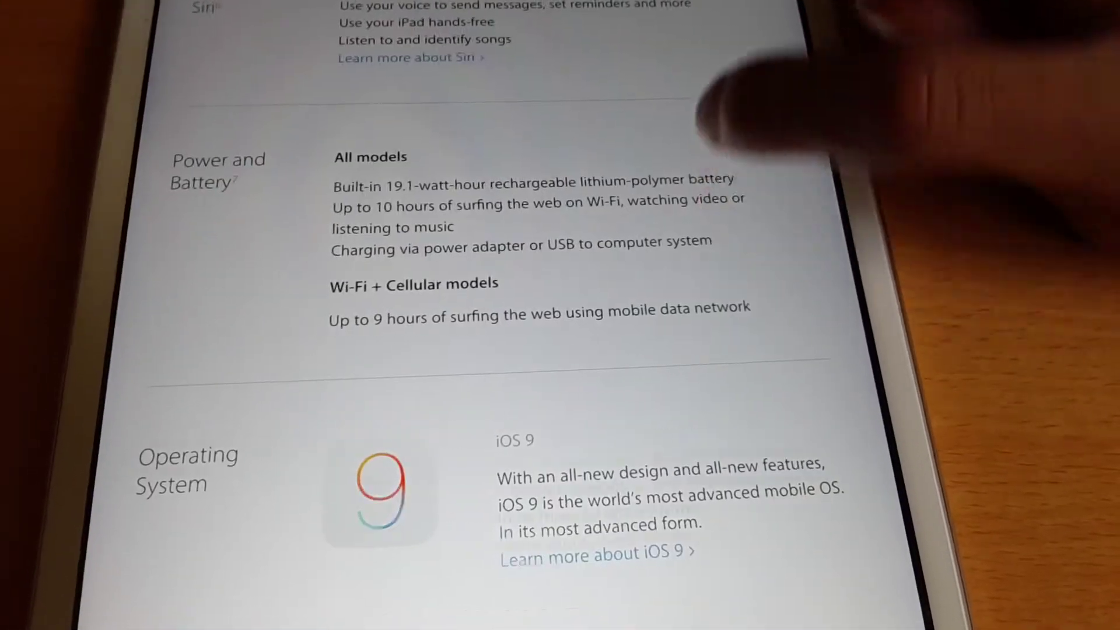
scroll(525, 315, down, 5)
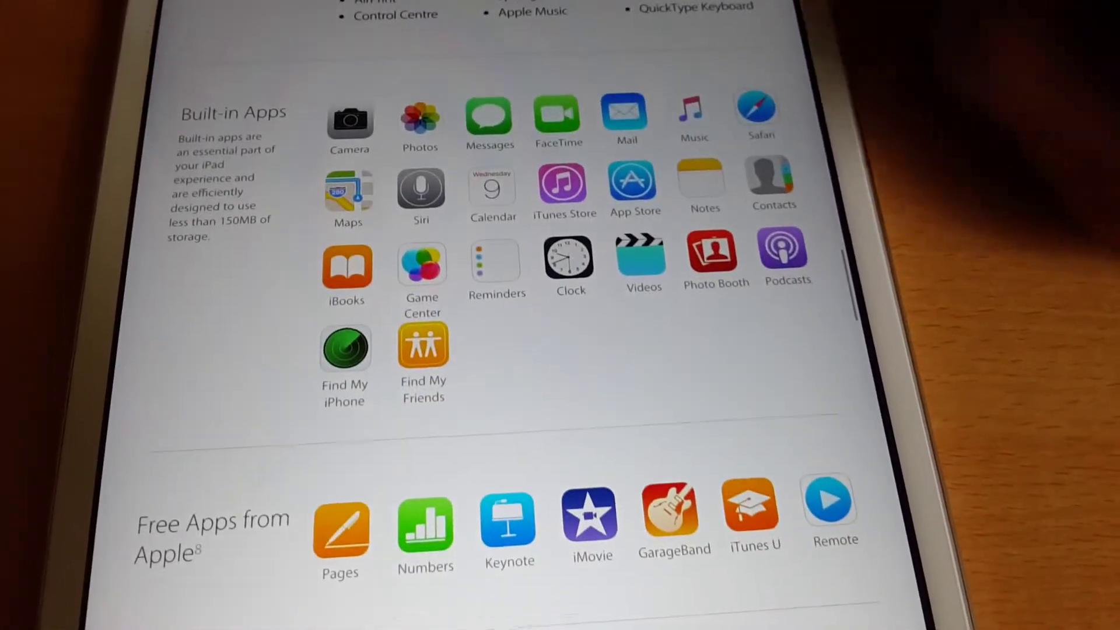
scroll(525, 315, down, 10)
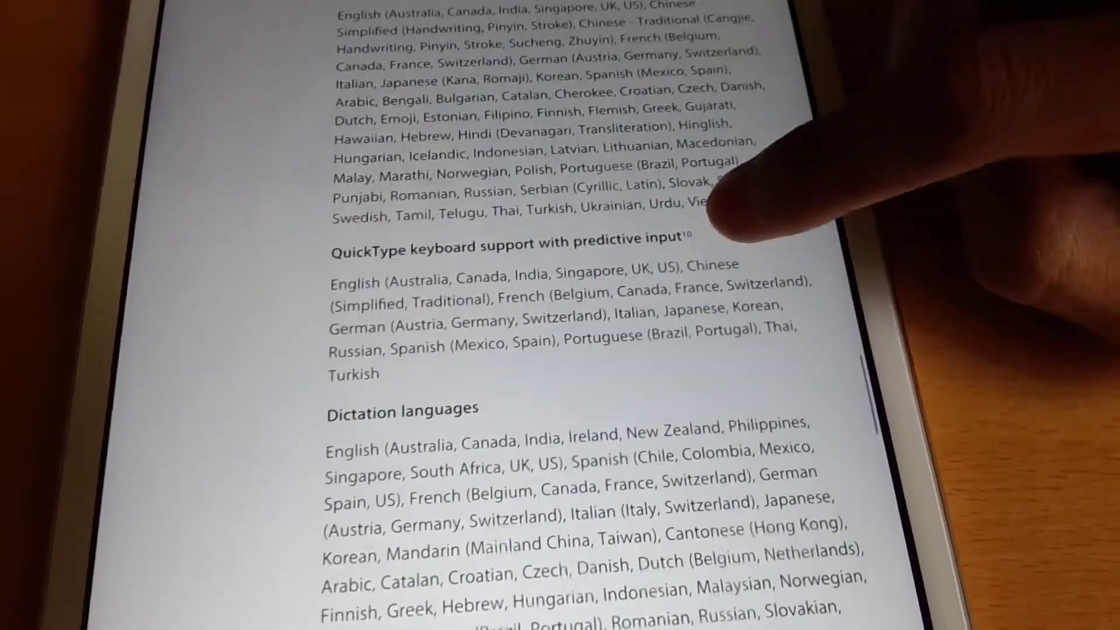
scroll(560, 315, up, 2)
scroll(561, 315, up, 2)
scroll(560, 316, up, 2)
scroll(561, 315, up, 10)
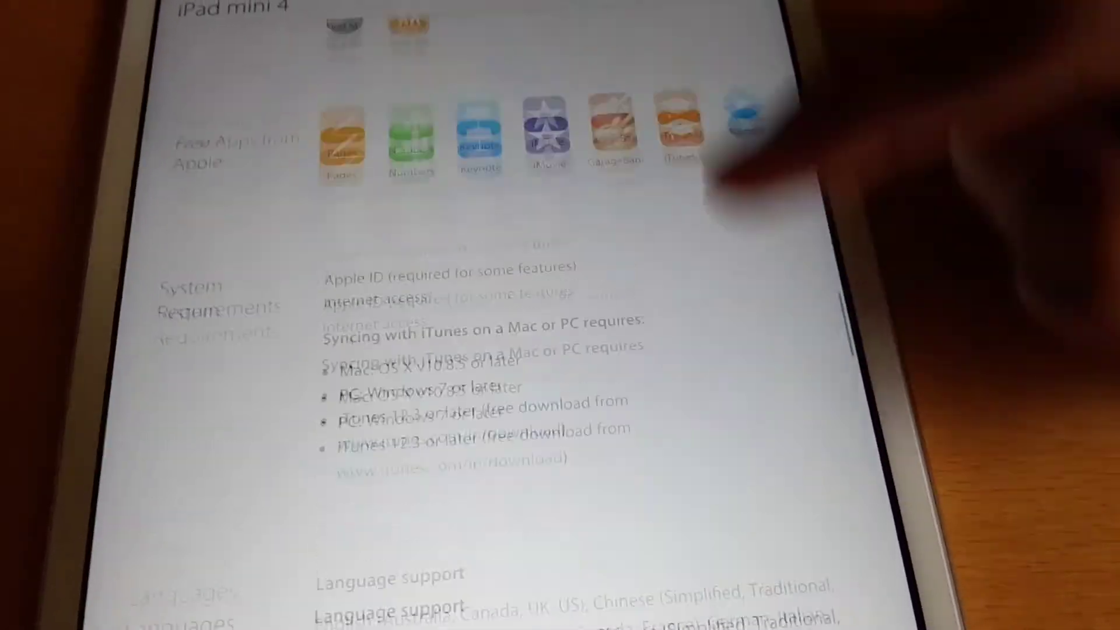
scroll(560, 315, up, 5)
scroll(560, 316, up, 5)
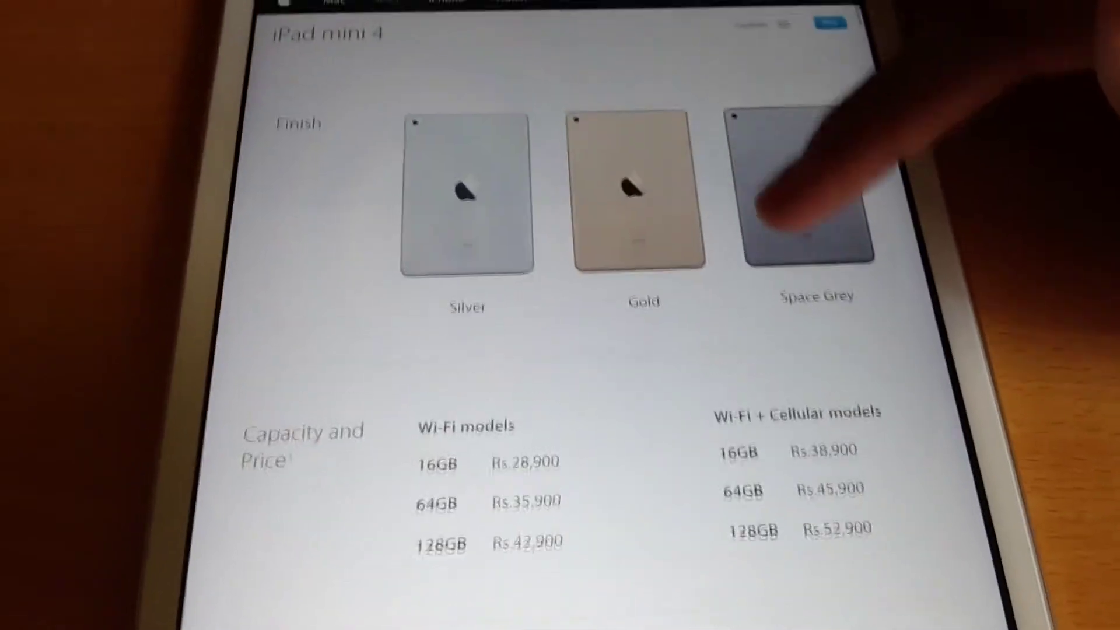
scroll(788, 220, down, 2)
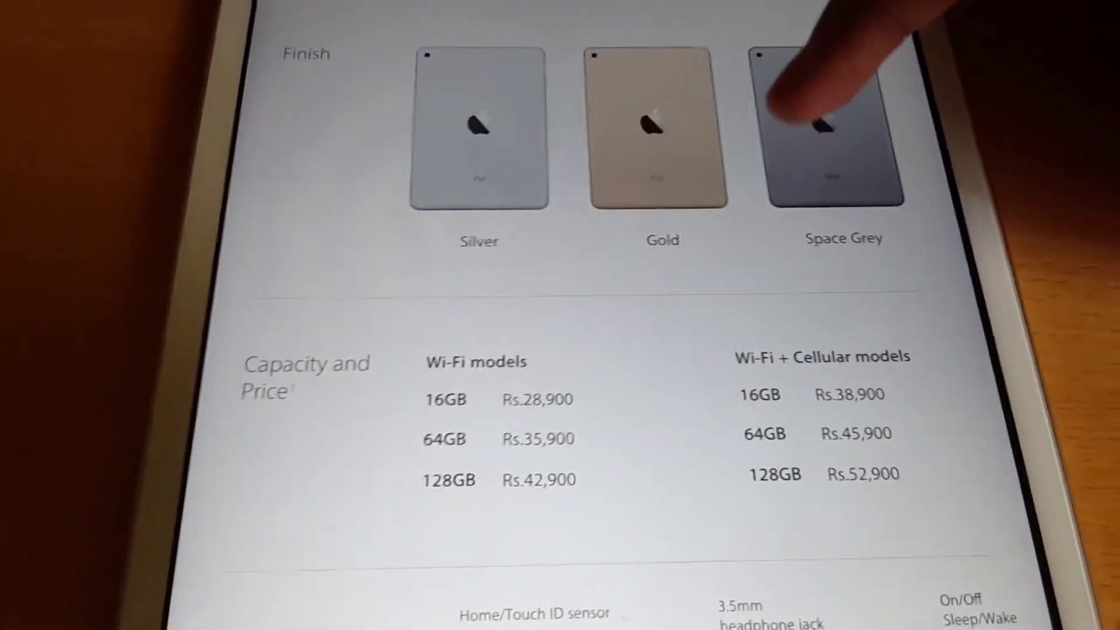
scroll(815, 114, down, 3)
scroll(831, 52, down, 2)
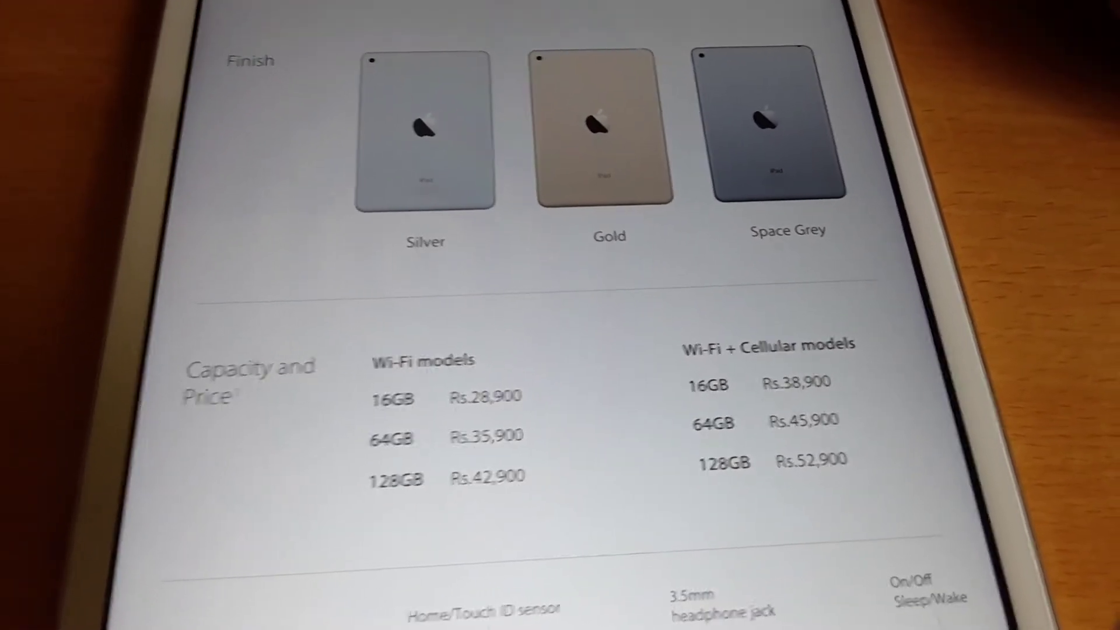
scroll(561, 315, down, 5)
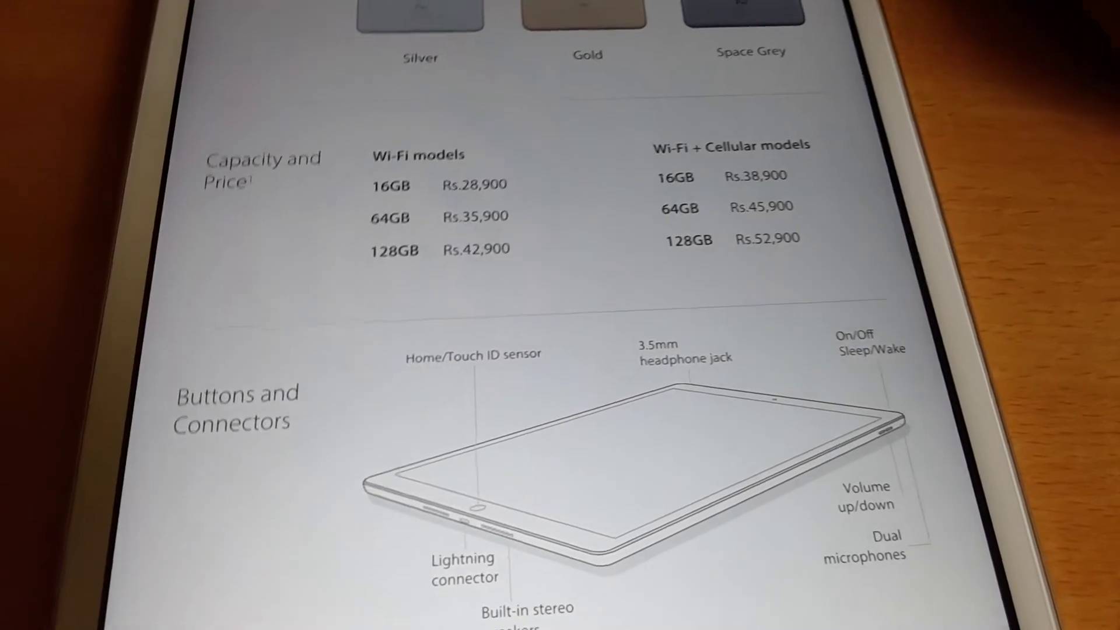
scroll(560, 316, down, 3)
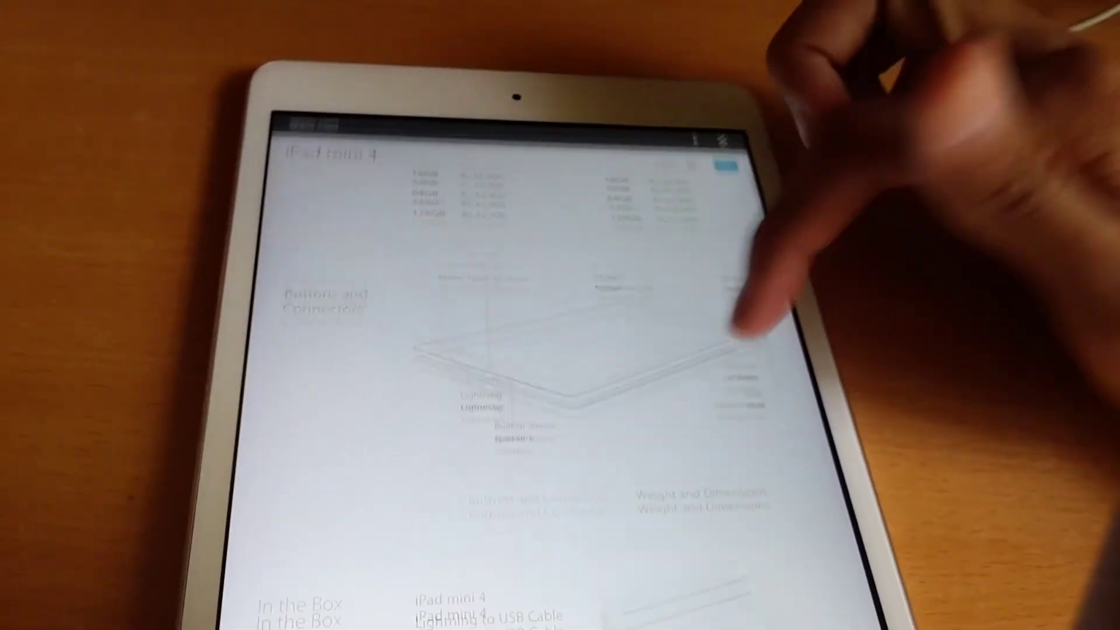
scroll(744, 324, up, 3)
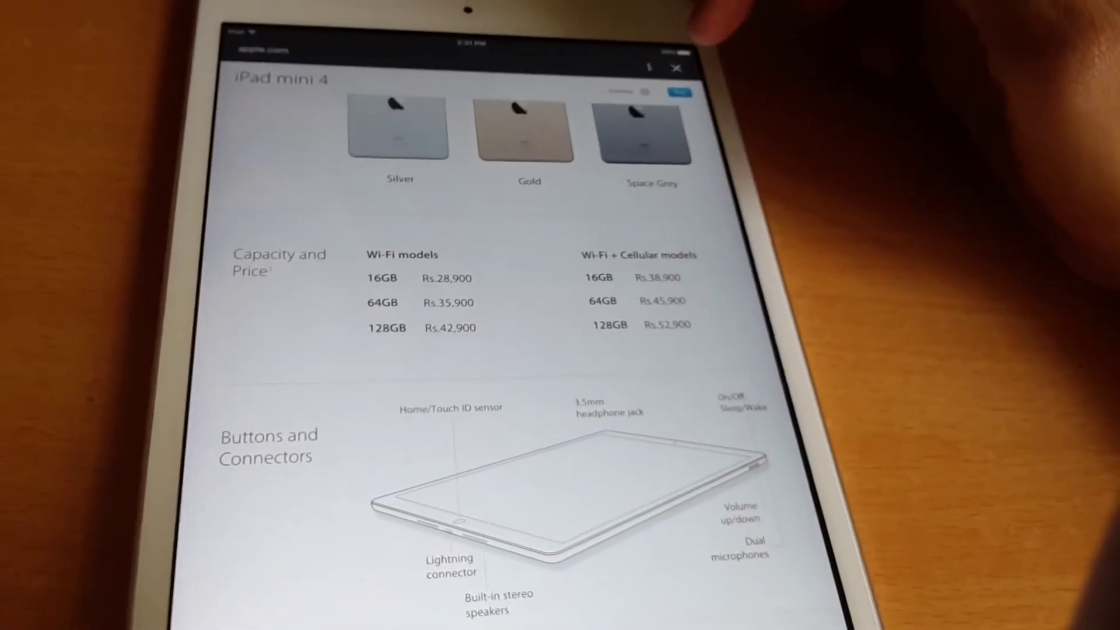
scroll(700, 219, up, 3)
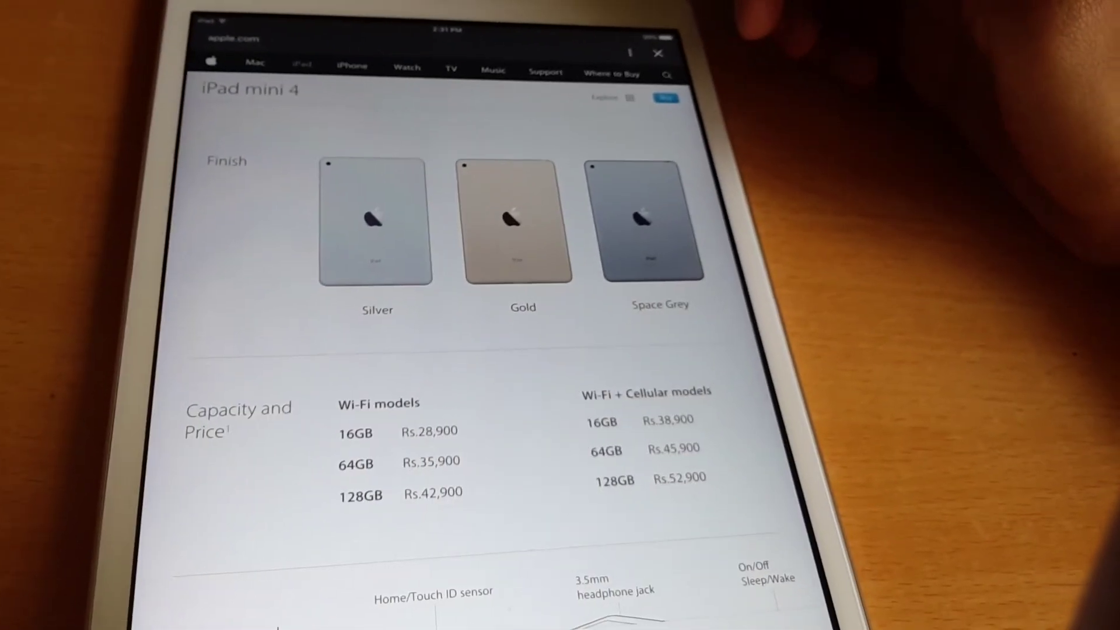